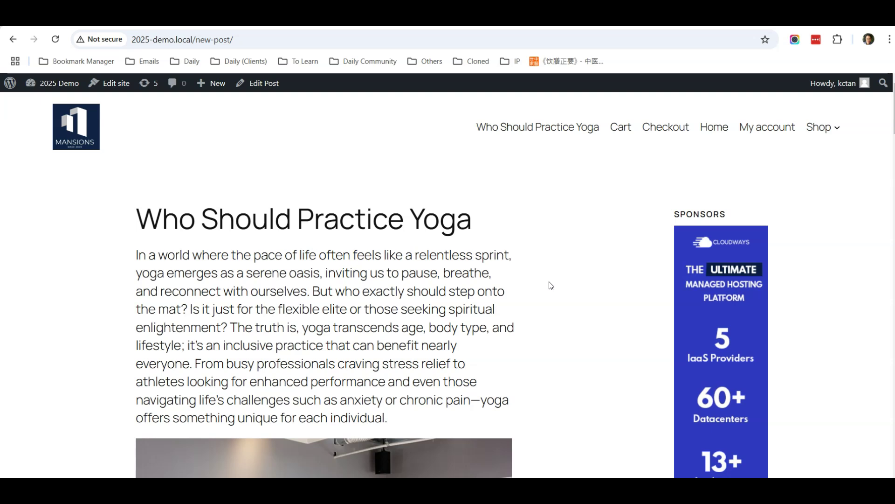
Scroll up and down through the post on the live site
{"action": "scroll", "coordinate": [637, 219], "scroll_direction": "down", "scroll_amount": 2}
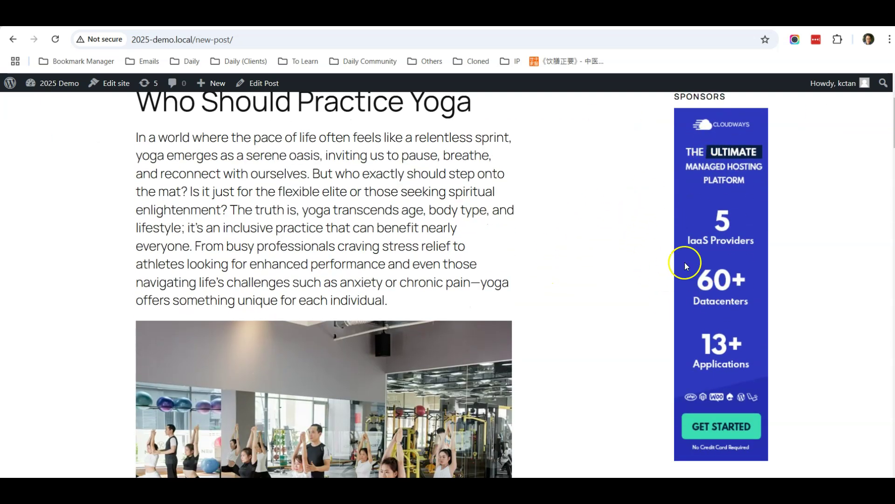
{"action": "scroll", "coordinate": [684, 264], "scroll_direction": "up", "scroll_amount": 1}
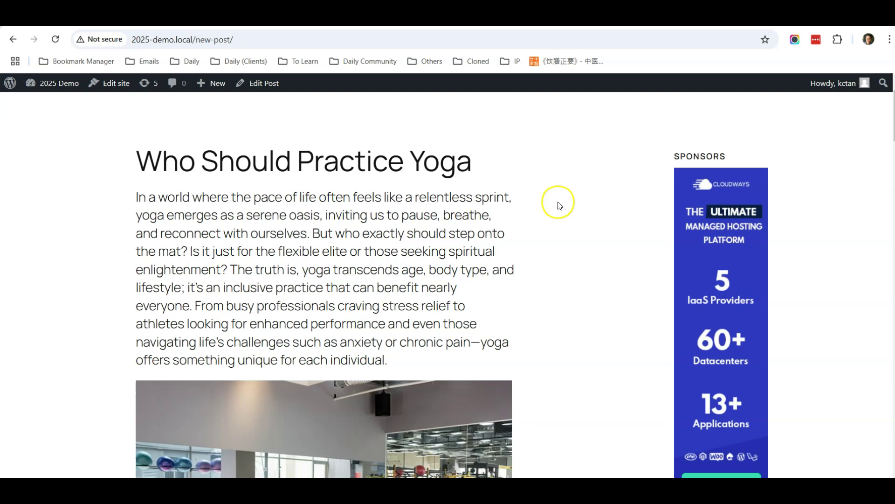
{"action": "scroll", "coordinate": [545, 204], "scroll_direction": "up", "scroll_amount": 1}
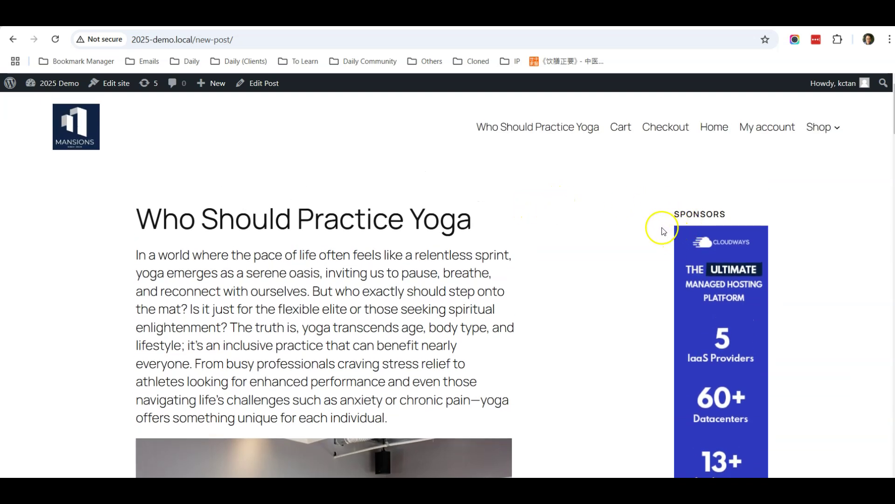
{"action": "scroll", "coordinate": [336, 197], "scroll_direction": "down", "scroll_amount": 2}
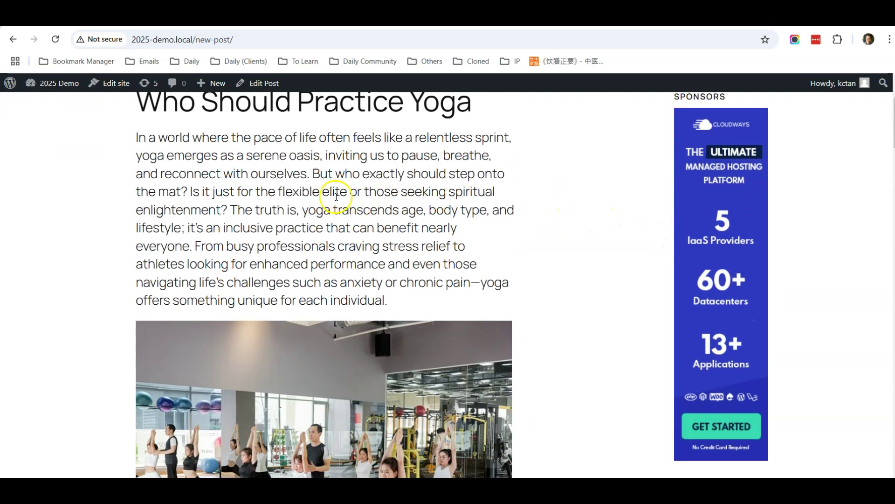
{"action": "scroll", "coordinate": [305, 193], "scroll_direction": "down", "scroll_amount": 15}
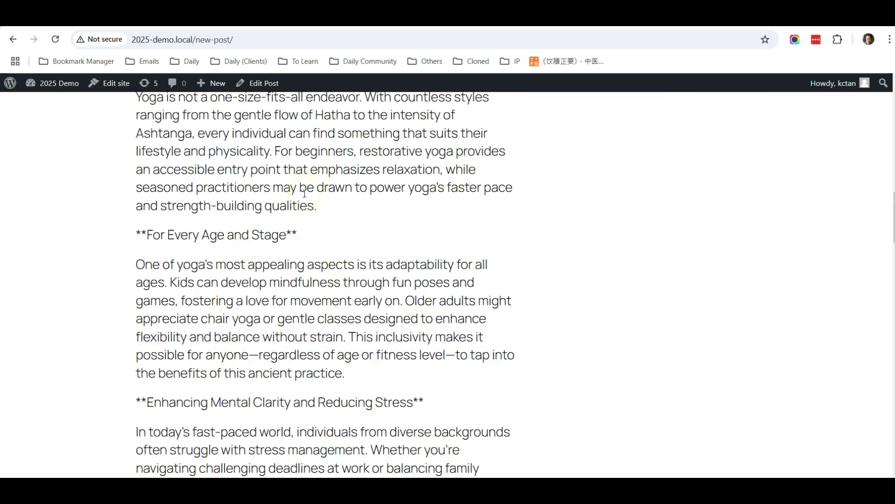
{"action": "scroll", "coordinate": [304, 192], "scroll_direction": "down", "scroll_amount": 3}
{"action": "scroll", "coordinate": [308, 193], "scroll_direction": "up", "scroll_amount": 20}
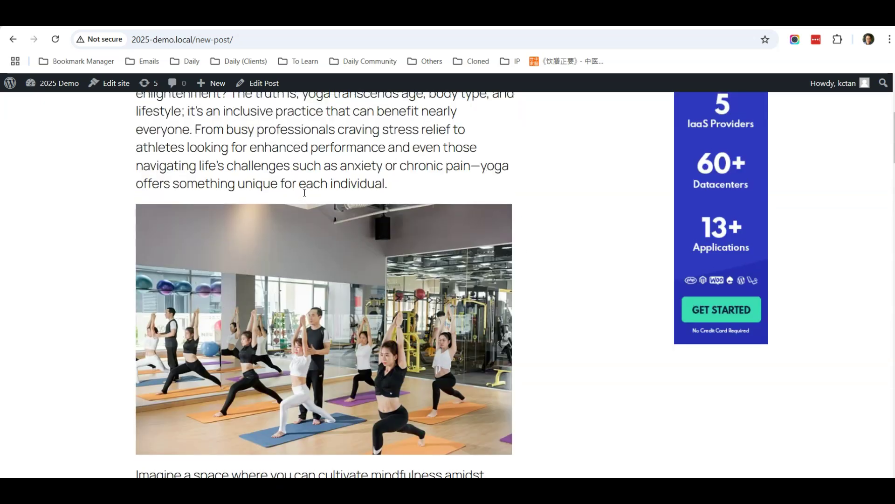
{"action": "scroll", "coordinate": [567, 266], "scroll_direction": "down", "scroll_amount": 10}
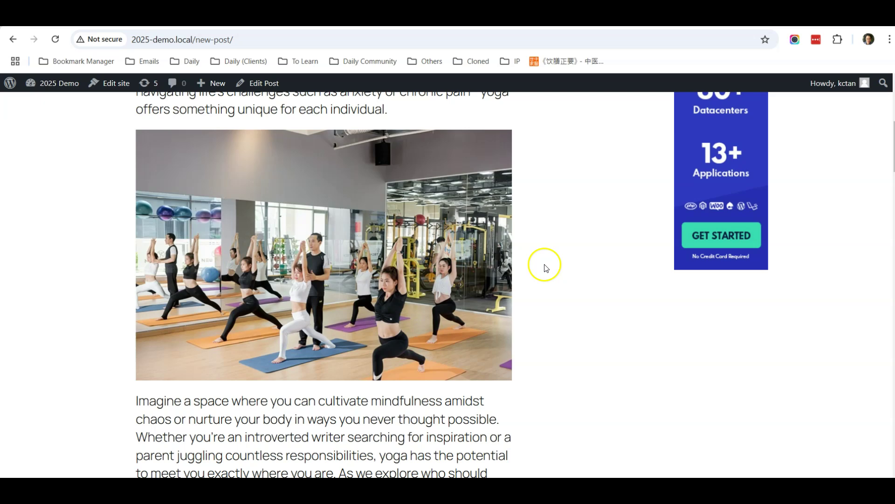
{"action": "scroll", "coordinate": [415, 258], "scroll_direction": "down", "scroll_amount": 4}
{"action": "scroll", "coordinate": [369, 195], "scroll_direction": "up", "scroll_amount": 2}
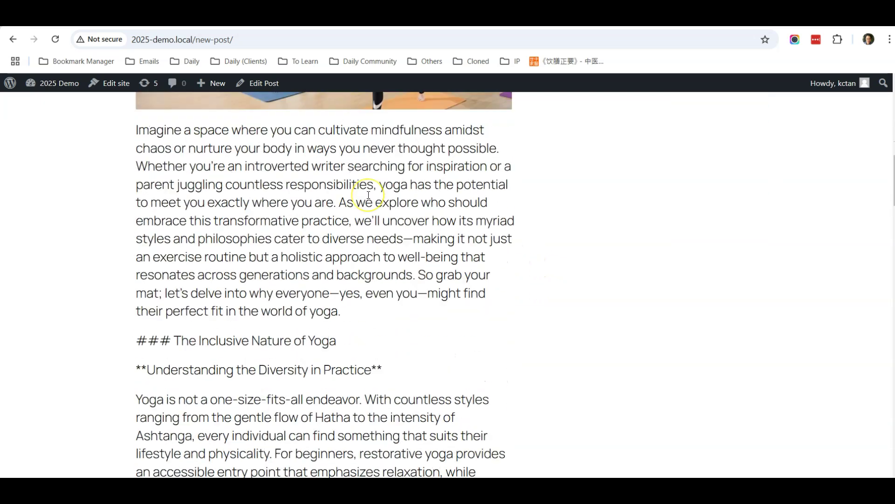
{"action": "scroll", "coordinate": [369, 196], "scroll_direction": "down", "scroll_amount": 13}
{"action": "scroll", "coordinate": [807, 240], "scroll_direction": "up", "scroll_amount": 17}
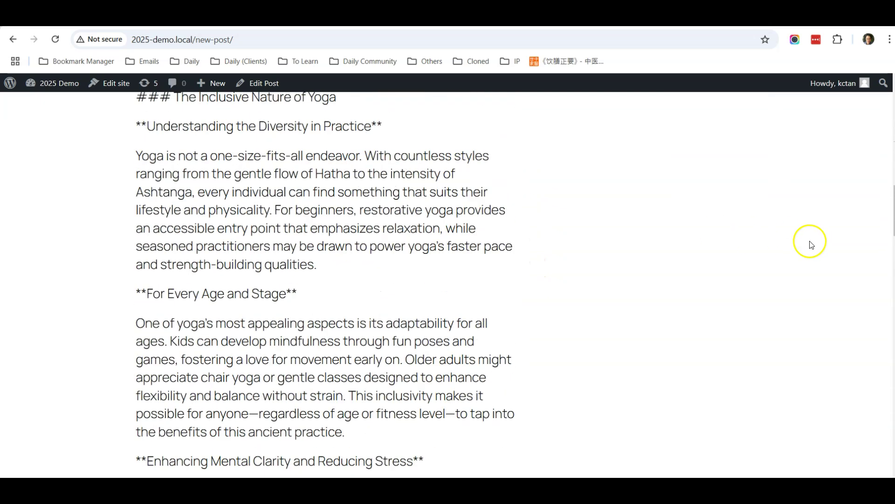
{"action": "scroll", "coordinate": [712, 290], "scroll_direction": "up", "scroll_amount": 3}
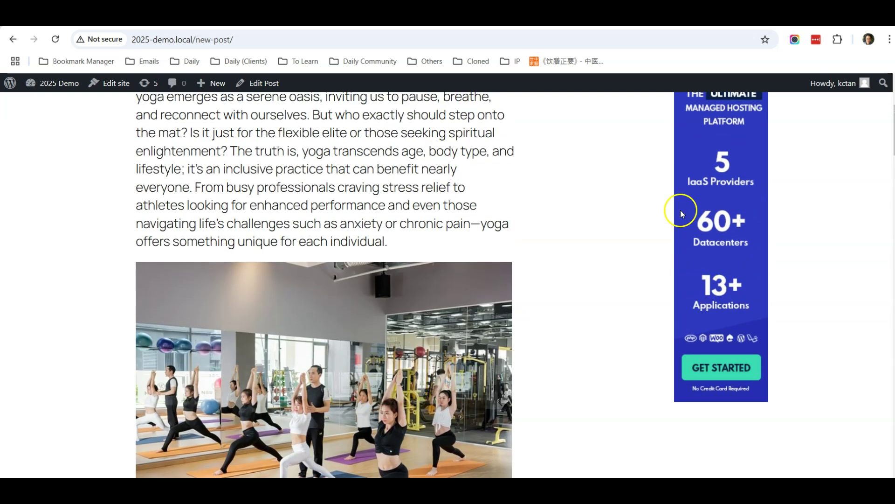
{"action": "scroll", "coordinate": [705, 289], "scroll_direction": "up", "scroll_amount": 4}
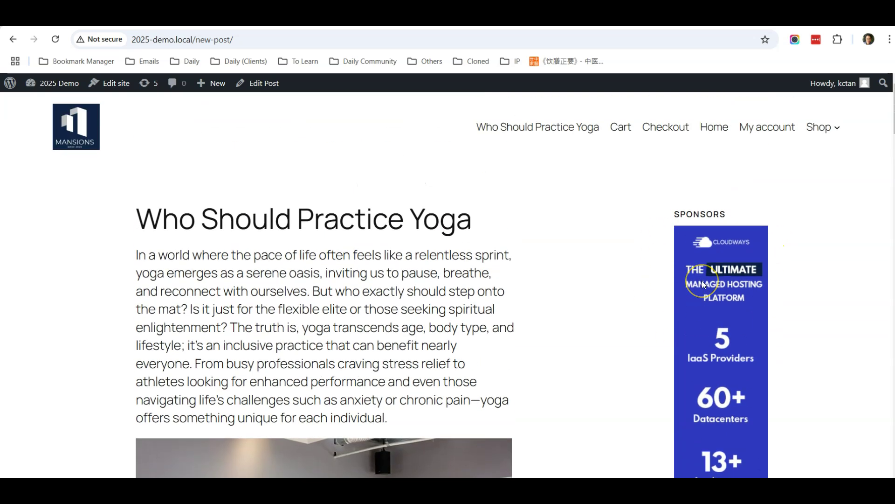
{"action": "scroll", "coordinate": [626, 235], "scroll_direction": "down", "scroll_amount": 1}
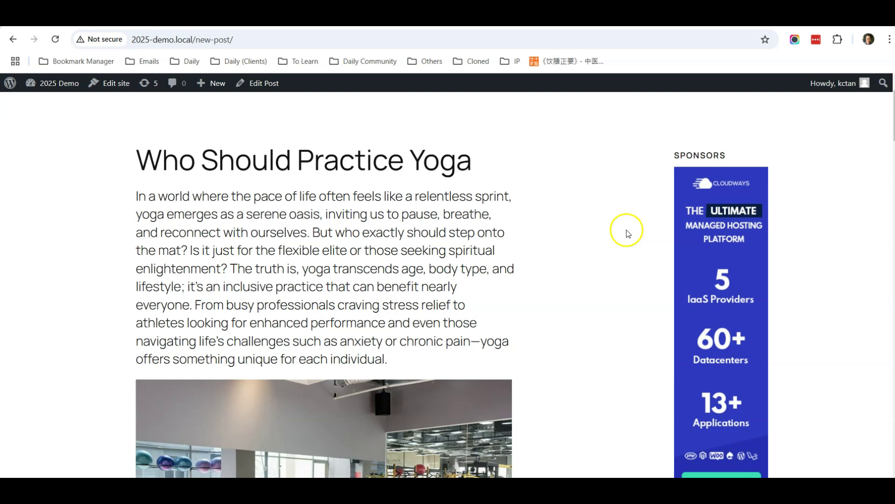
{"action": "scroll", "coordinate": [733, 202], "scroll_direction": "down", "scroll_amount": 1}
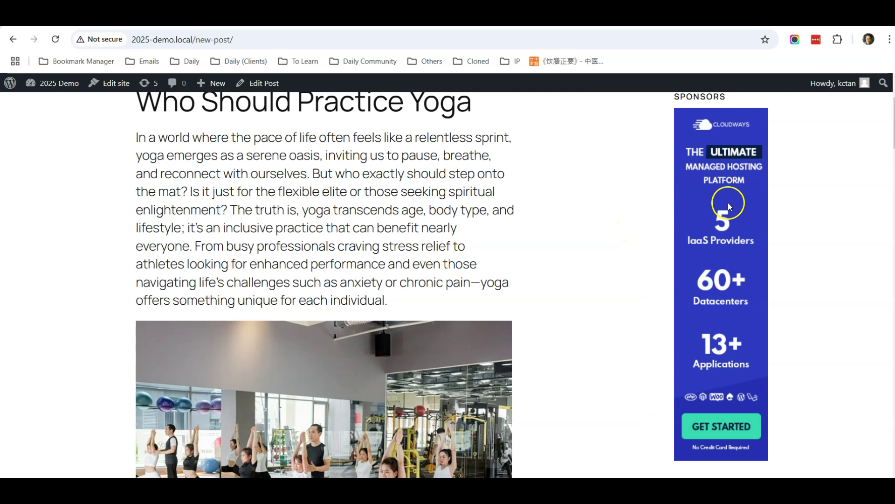
{"action": "scroll", "coordinate": [562, 264], "scroll_direction": "up", "scroll_amount": 2}
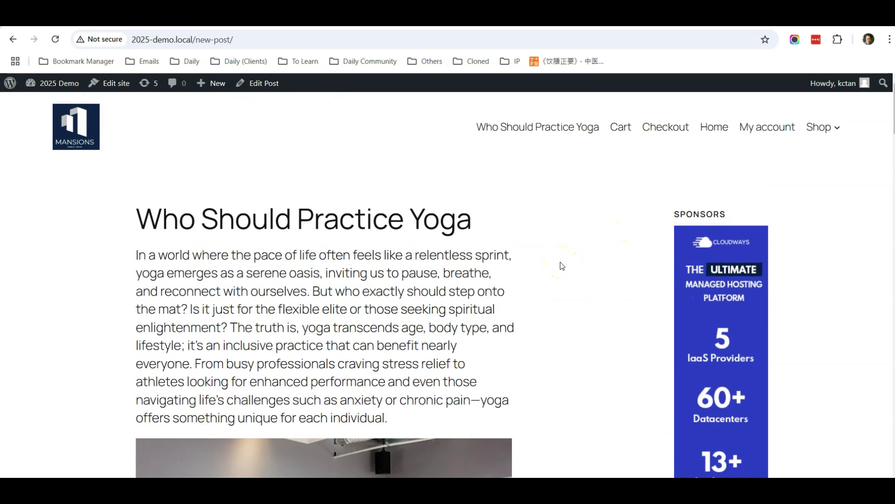
Go to the admin dashboard and head for Appearance > Editor
{"action": "left_click", "coordinate": [511, 70]}
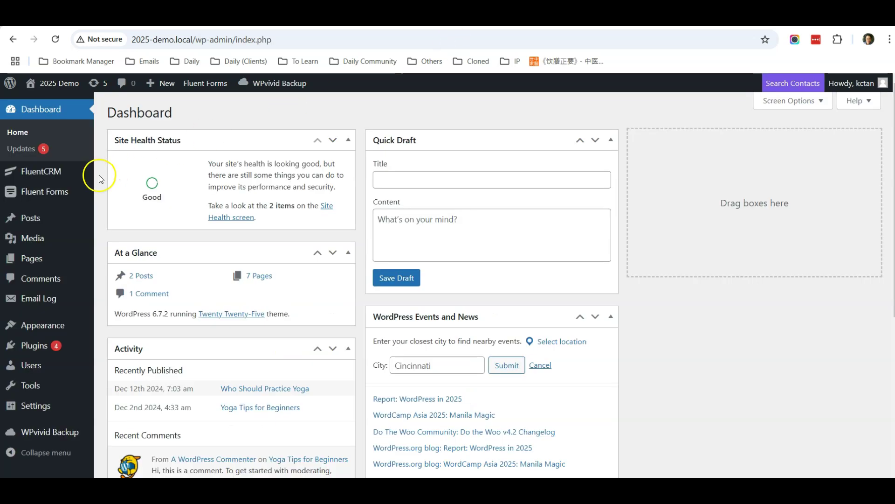
{"action": "scroll", "coordinate": [69, 240], "scroll_direction": "down", "scroll_amount": 2}
{"action": "mouse_move", "coordinate": [55, 321]}
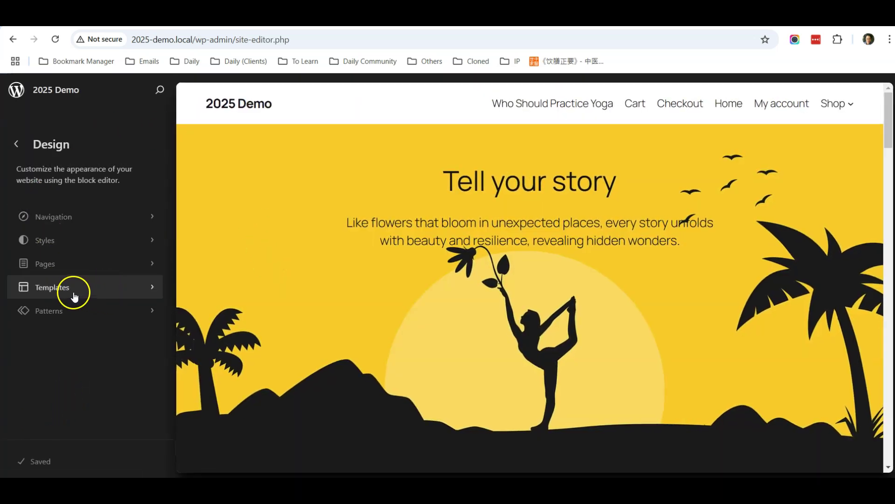
List the site templates and open Single Posts for editing
{"action": "left_click", "coordinate": [77, 292]}
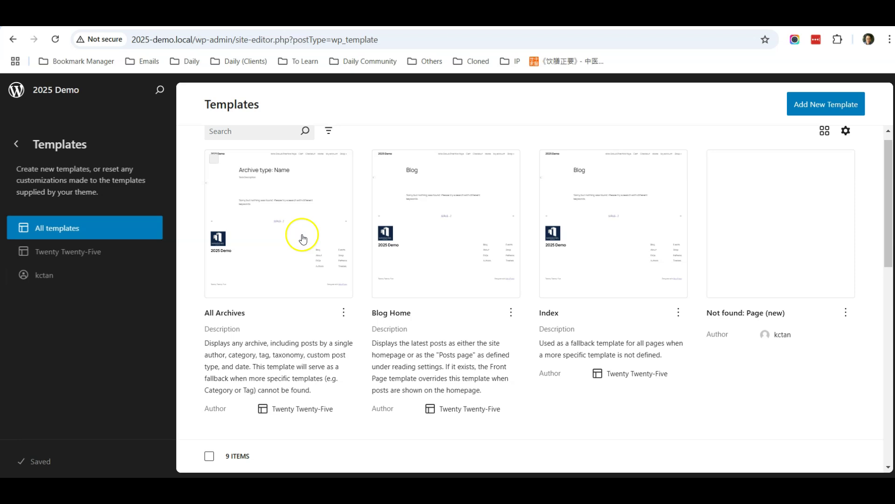
{"action": "scroll", "coordinate": [305, 238], "scroll_direction": "down", "scroll_amount": 5}
{"action": "scroll", "coordinate": [306, 237], "scroll_direction": "down", "scroll_amount": 3}
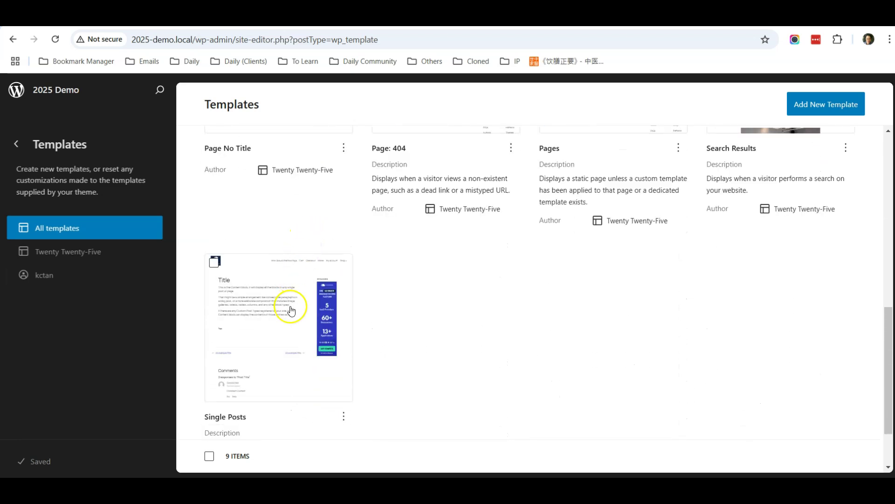
{"action": "scroll", "coordinate": [291, 310], "scroll_direction": "down", "scroll_amount": 1}
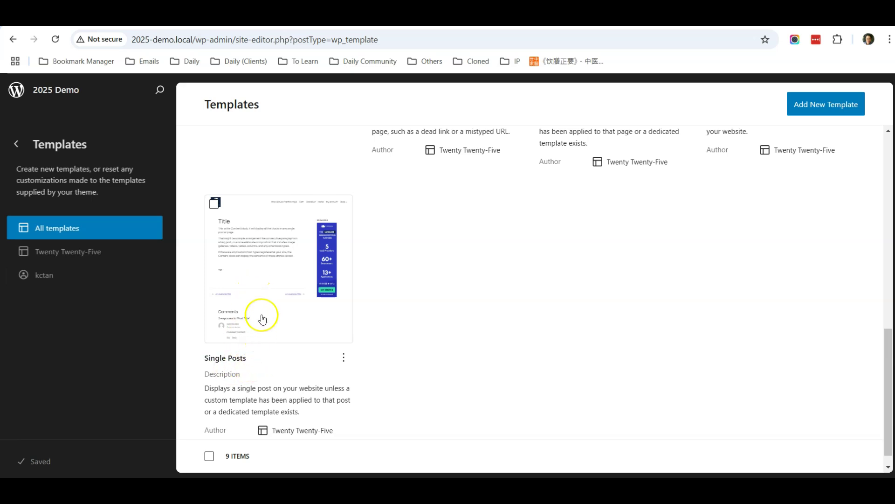
{"action": "left_click", "coordinate": [263, 276]}
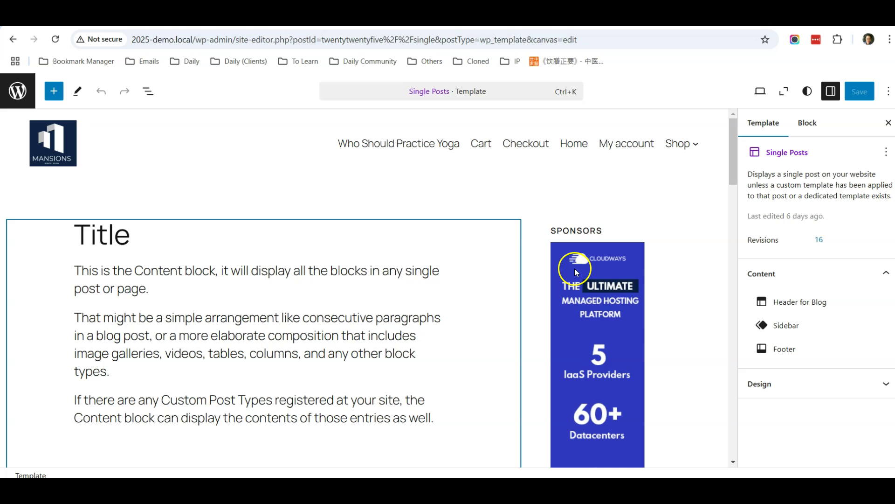
Show List View, expand the main Group and select its Columns block
{"action": "left_click", "coordinate": [150, 92]}
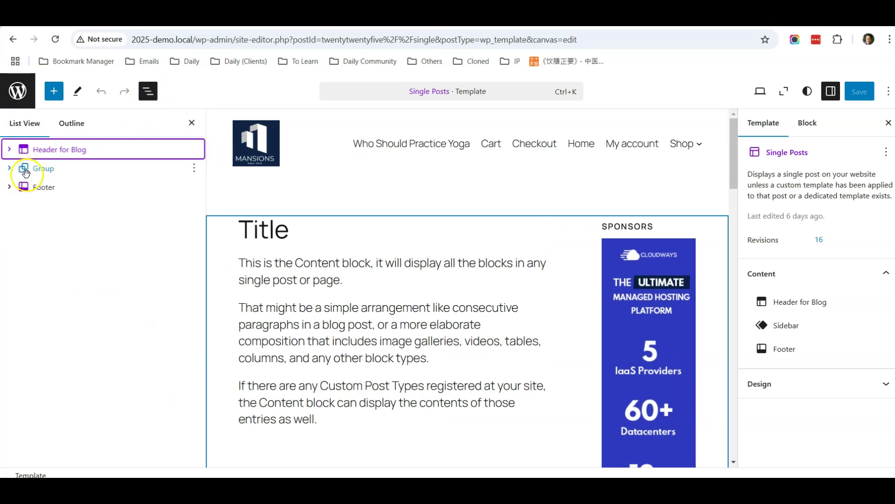
{"action": "left_click", "coordinate": [9, 169]}
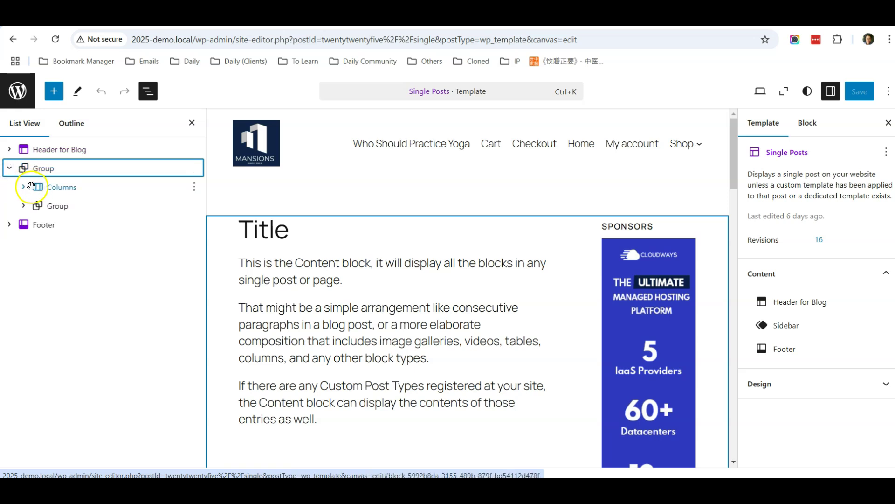
{"action": "left_click", "coordinate": [24, 191]}
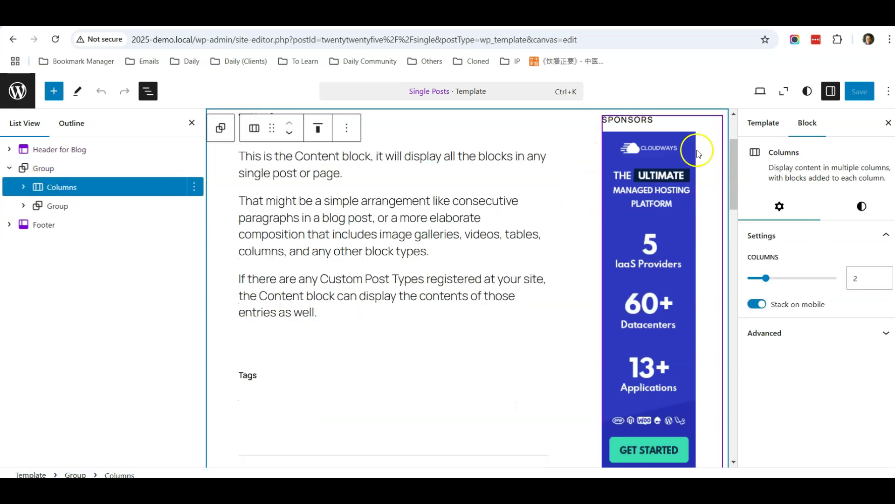
Expand Columns and the 25% second Column, then select its Sidebar block
{"action": "left_click", "coordinate": [24, 189]}
{"action": "left_click", "coordinate": [72, 225]}
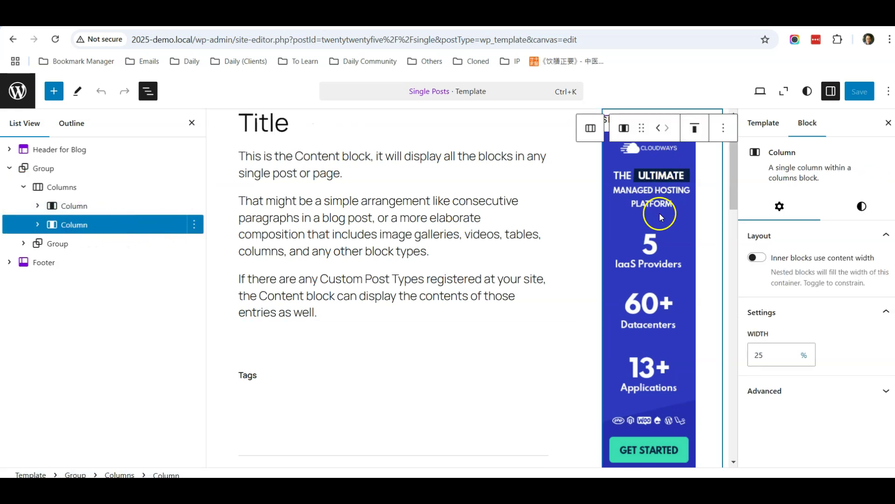
{"action": "scroll", "coordinate": [664, 239], "scroll_direction": "up", "scroll_amount": 2}
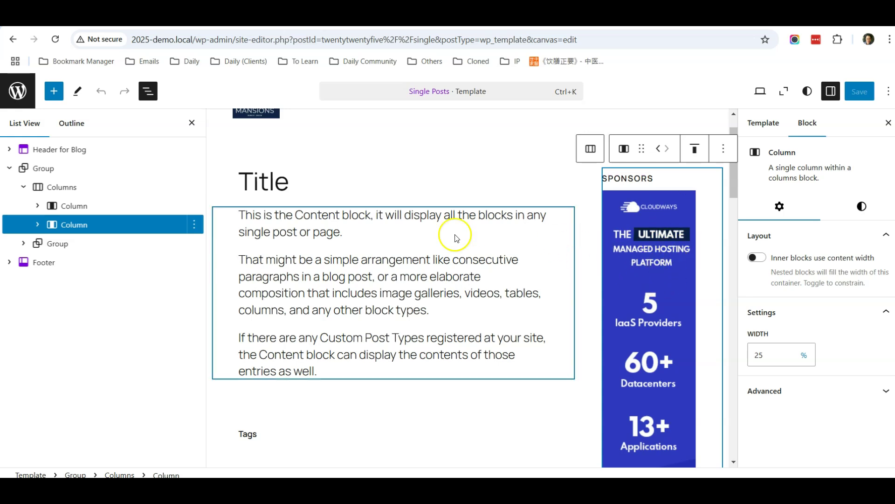
{"action": "left_click", "coordinate": [37, 225]}
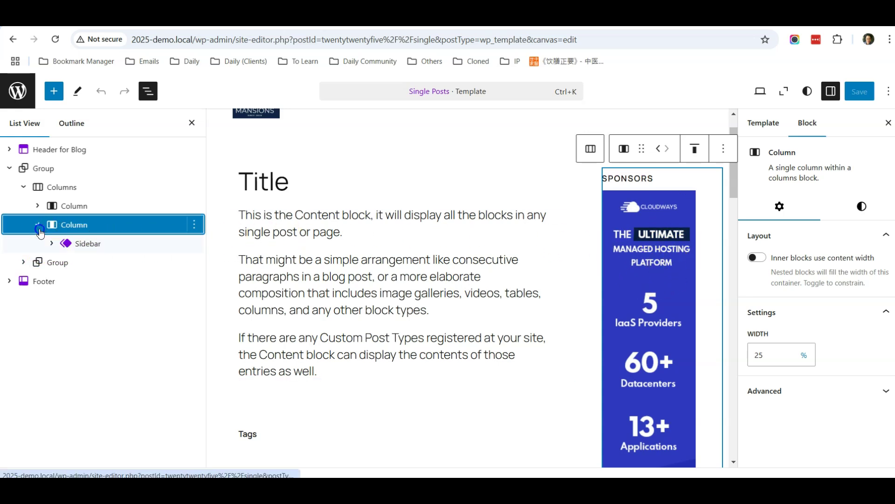
{"action": "left_click", "coordinate": [90, 243]}
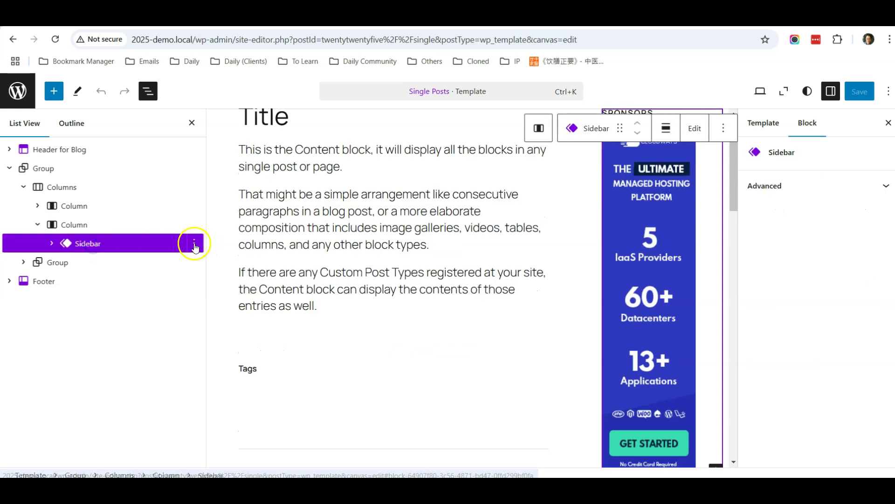
Add a Group block after the Sidebar with /group, then move the Sidebar inside it
{"action": "left_click", "coordinate": [194, 244]}
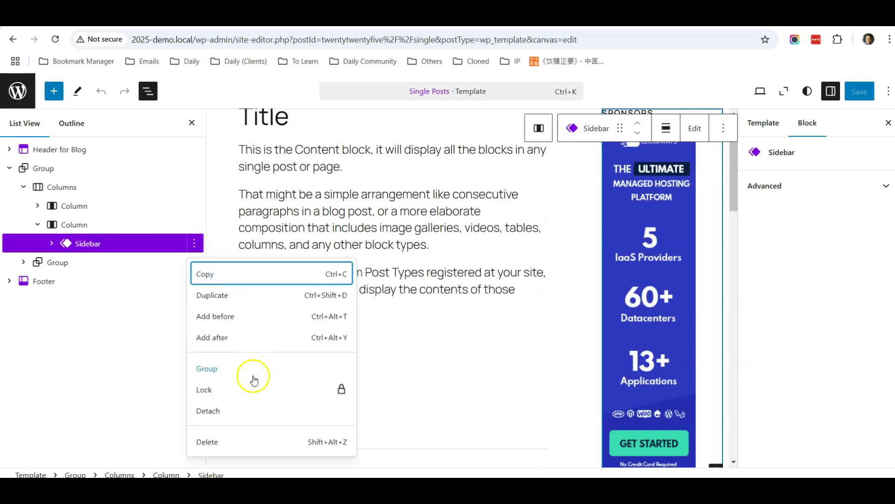
{"action": "left_click", "coordinate": [238, 339]}
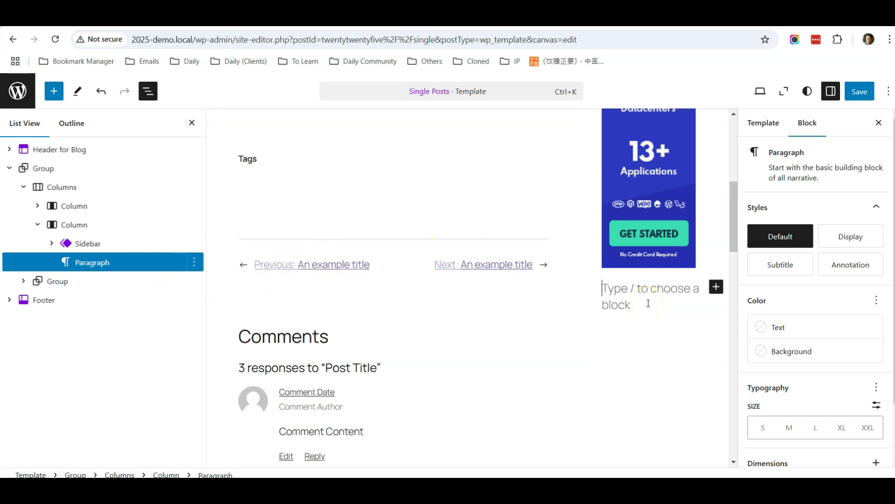
{"action": "type", "text": "/group"}
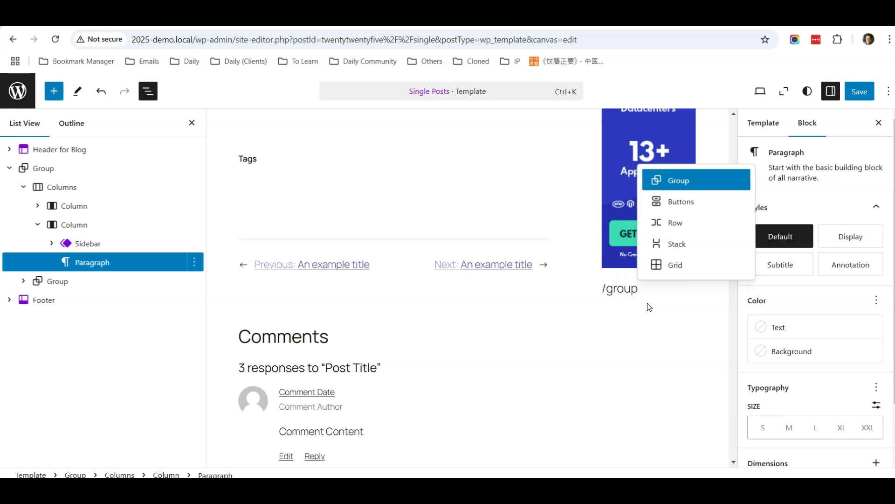
{"action": "left_click", "coordinate": [680, 181]}
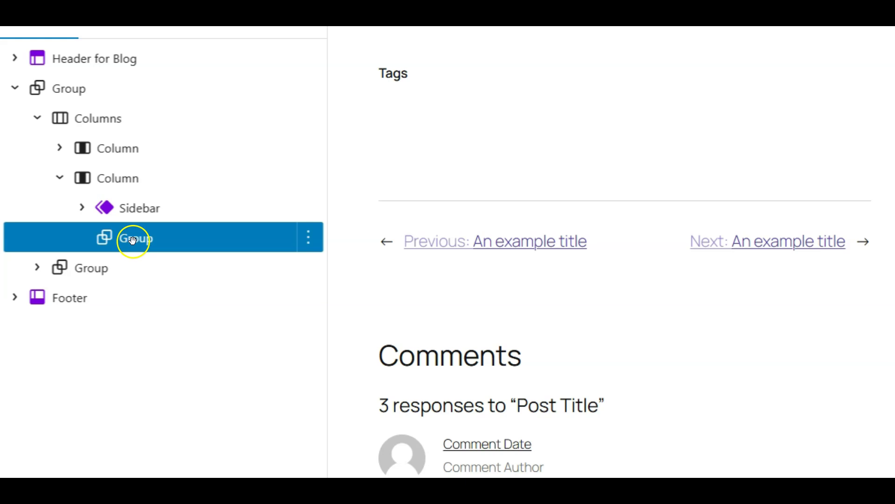
{"action": "left_click_drag", "start_coordinate": [138, 240], "coordinate": [122, 197]}
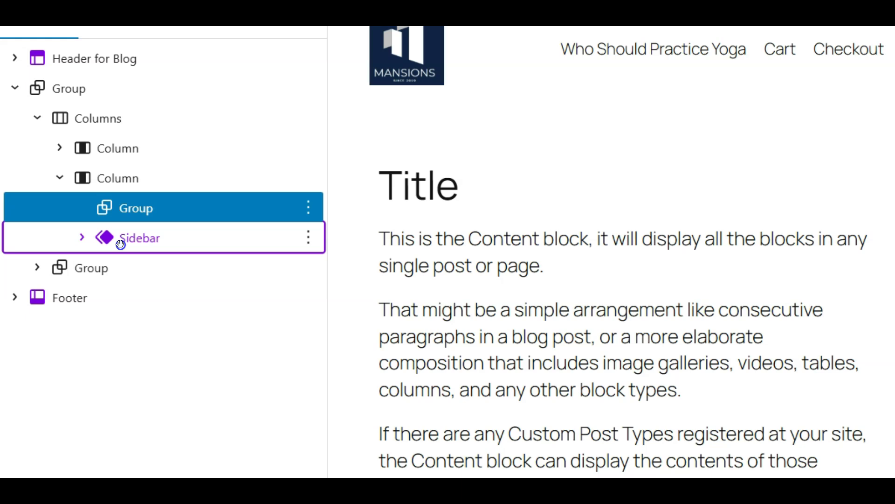
{"action": "left_click_drag", "start_coordinate": [120, 242], "coordinate": [153, 217]}
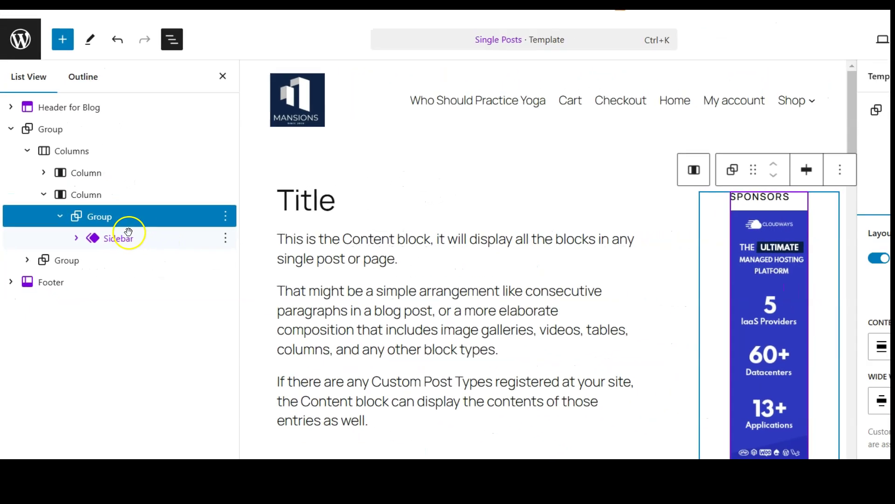
Select the Group wrapping the Sidebar in the List View outline
{"action": "left_click", "coordinate": [60, 215]}
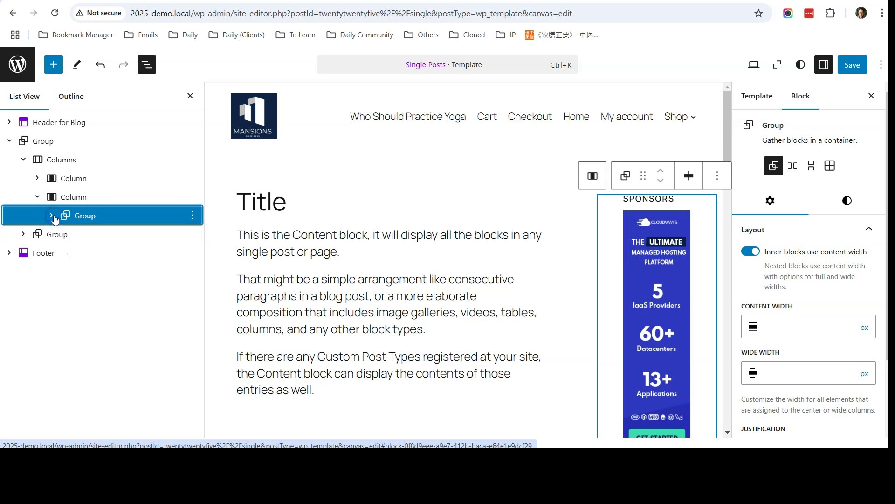
{"action": "left_click", "coordinate": [68, 198]}
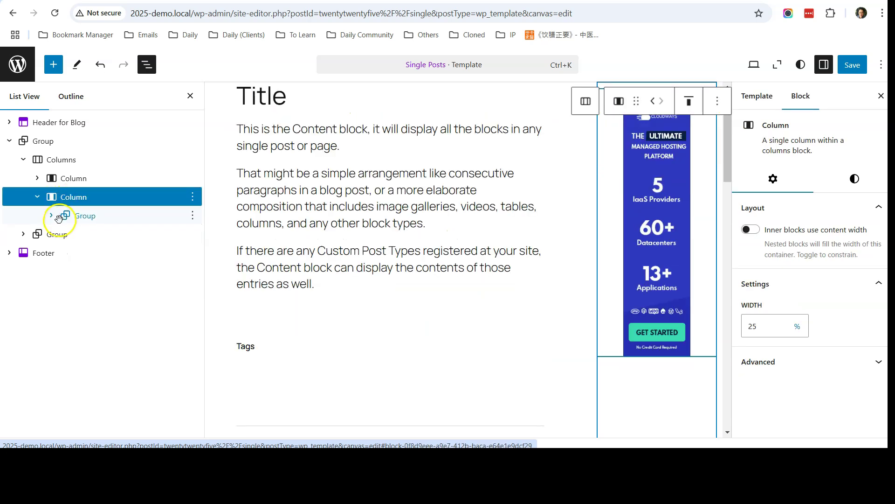
{"action": "left_click", "coordinate": [78, 215]}
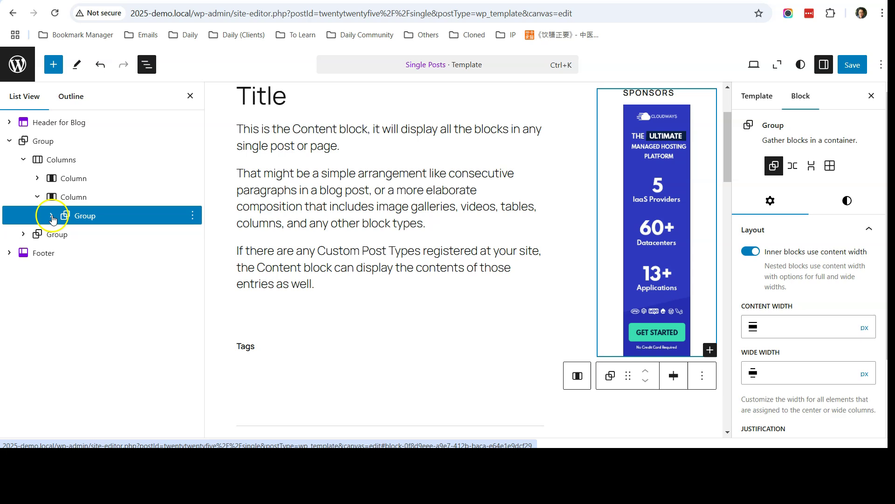
{"action": "left_click", "coordinate": [51, 215]}
{"action": "left_click", "coordinate": [104, 237]}
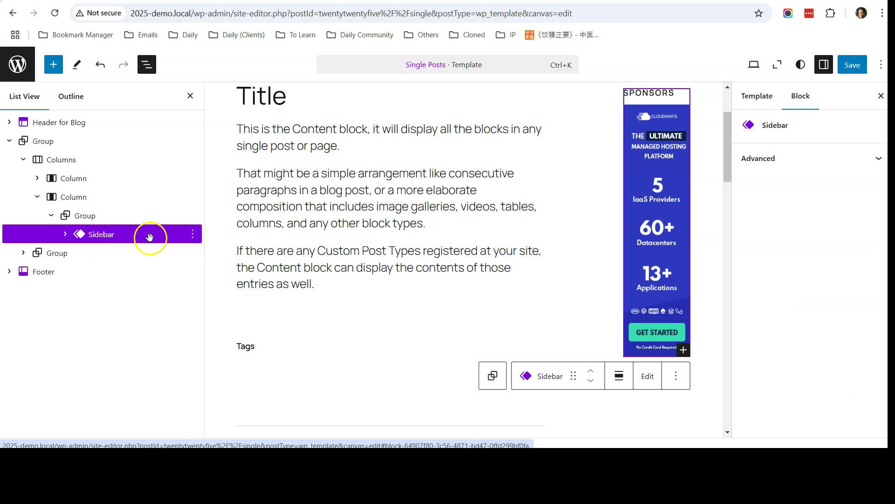
{"action": "left_click", "coordinate": [89, 215]}
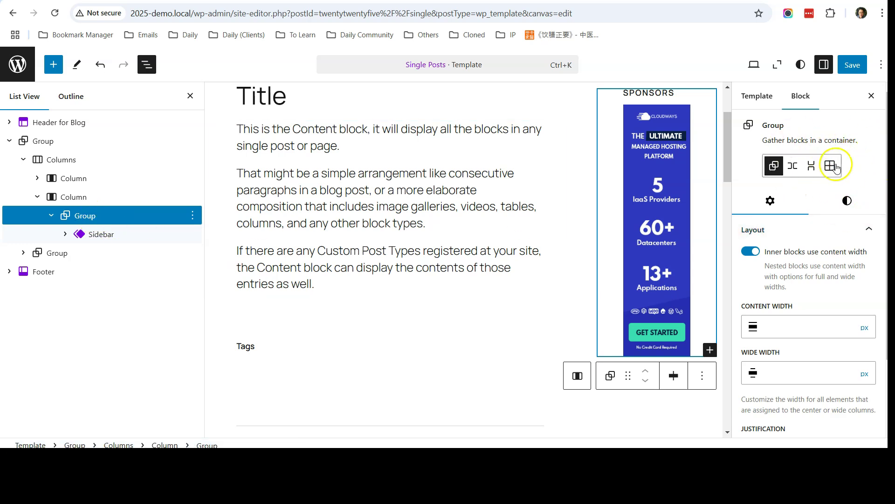
Set the Group's Position to Sticky and save the Single Posts template
{"action": "left_click", "coordinate": [823, 66]}
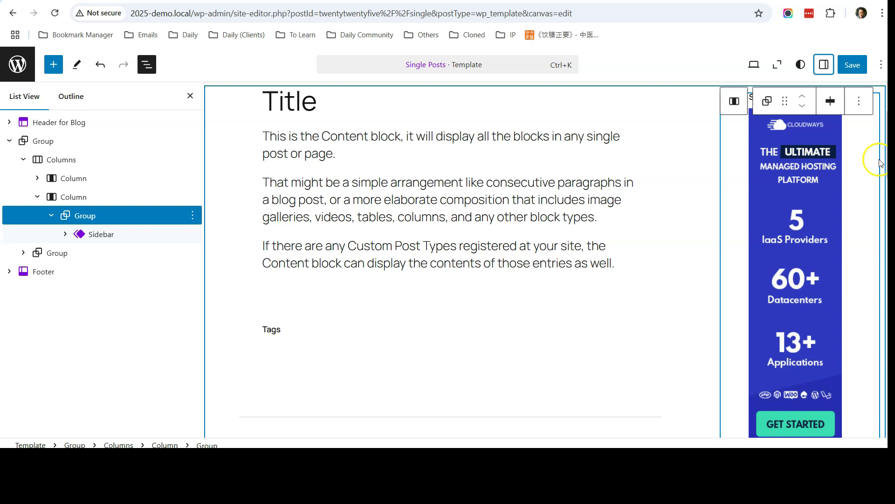
{"action": "left_click", "coordinate": [825, 65]}
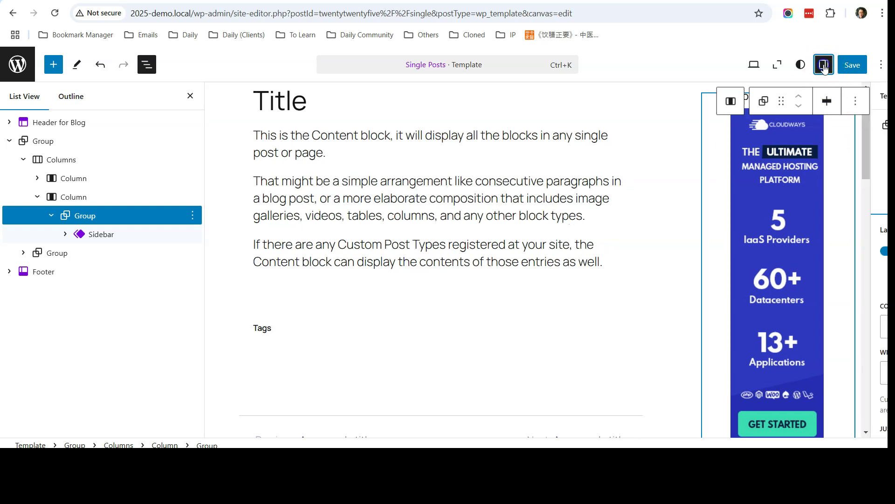
{"action": "scroll", "coordinate": [816, 236], "scroll_direction": "down", "scroll_amount": 3}
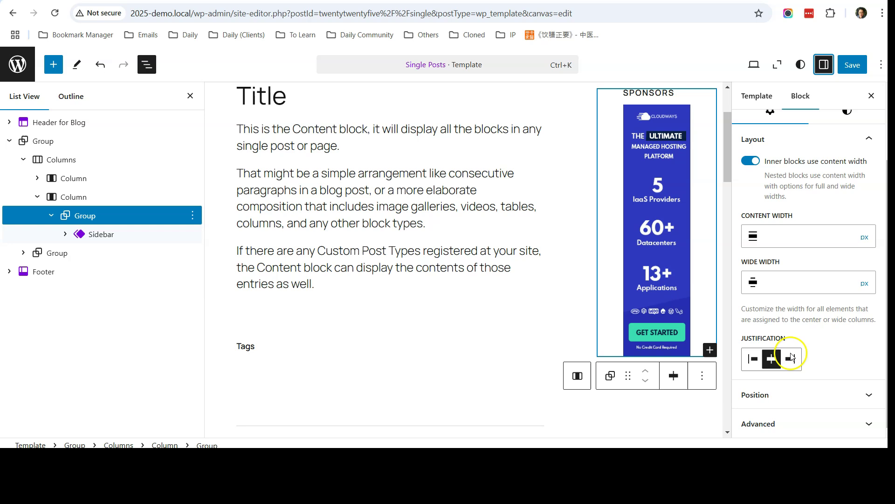
{"action": "left_click", "coordinate": [864, 394]}
{"action": "left_click", "coordinate": [826, 390]}
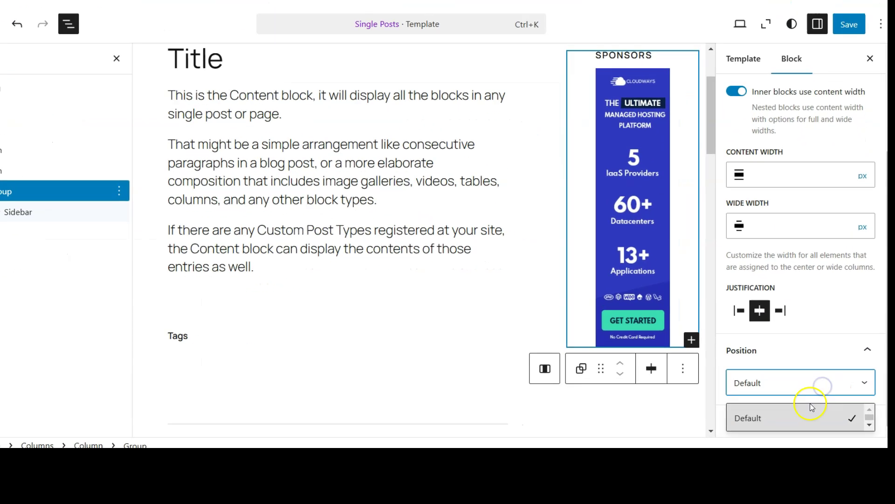
{"action": "scroll", "coordinate": [827, 417], "scroll_direction": "down", "scroll_amount": 1}
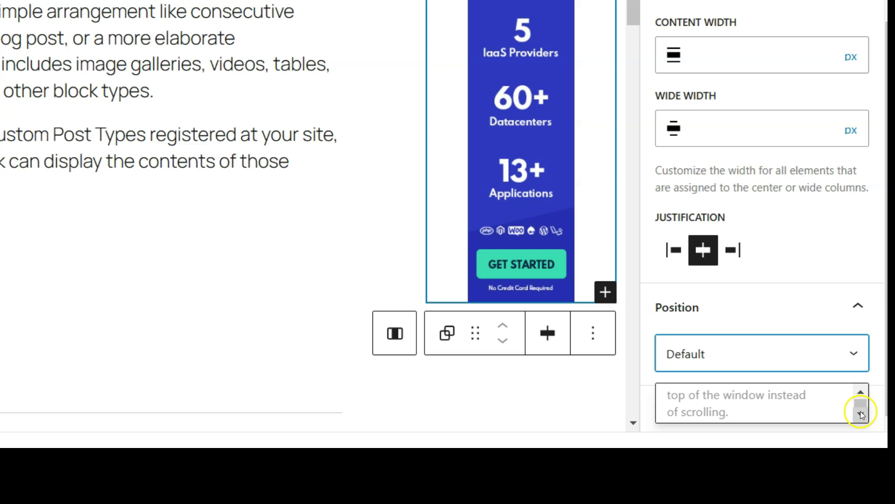
{"action": "left_click", "coordinate": [796, 401]}
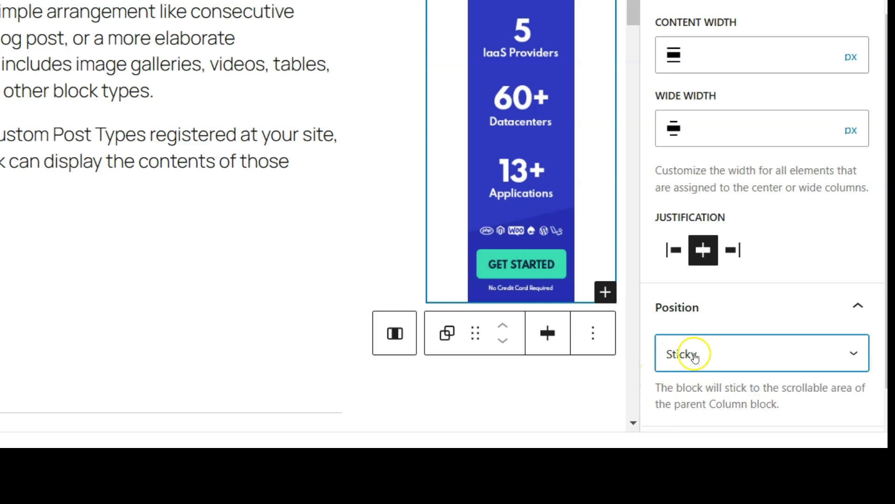
{"action": "left_click", "coordinate": [852, 67]}
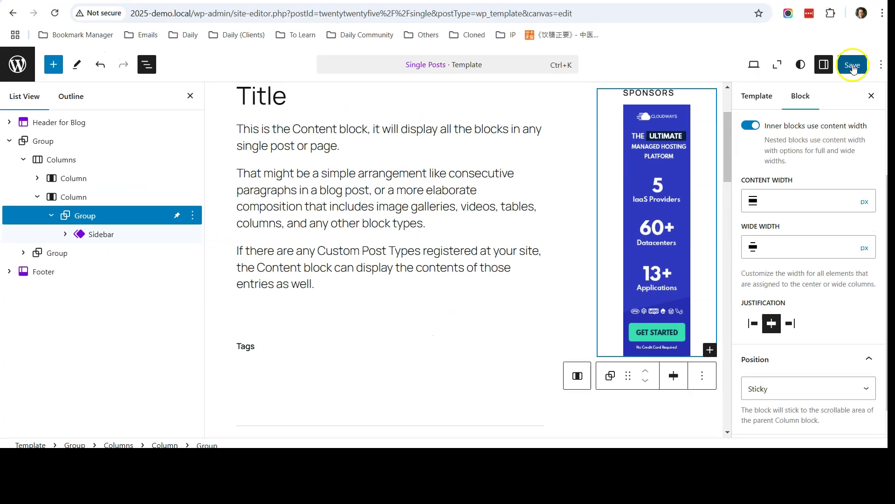
{"action": "left_click", "coordinate": [639, 6]}
Reload the Who Should Practice Yoga post and scroll it to confirm the sponsor ad stays fixed
{"action": "left_click", "coordinate": [483, 106]}
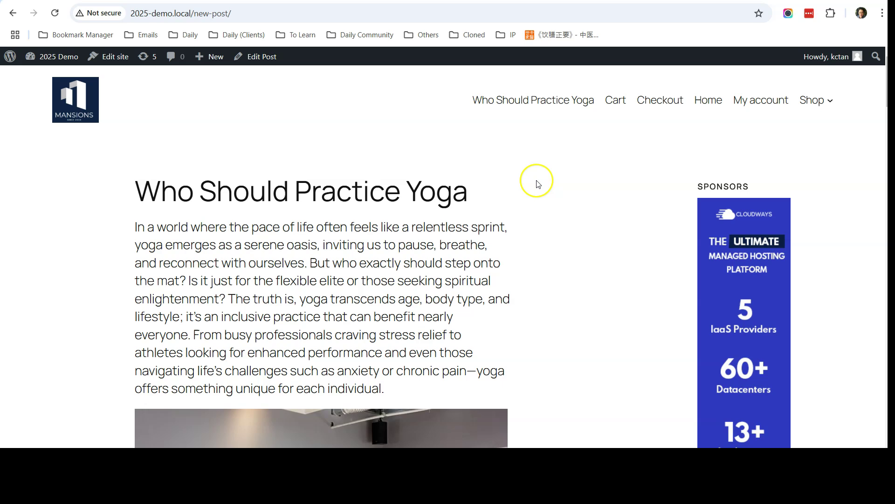
{"action": "scroll", "coordinate": [534, 180], "scroll_direction": "down", "scroll_amount": 5}
{"action": "scroll", "coordinate": [536, 183], "scroll_direction": "down", "scroll_amount": 4}
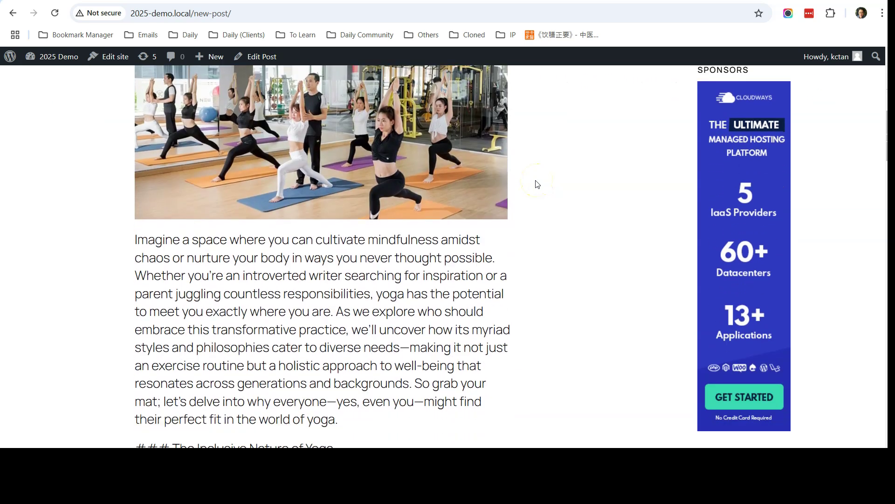
{"action": "scroll", "coordinate": [536, 183], "scroll_direction": "up", "scroll_amount": 10}
{"action": "scroll", "coordinate": [495, 191], "scroll_direction": "down", "scroll_amount": 15}
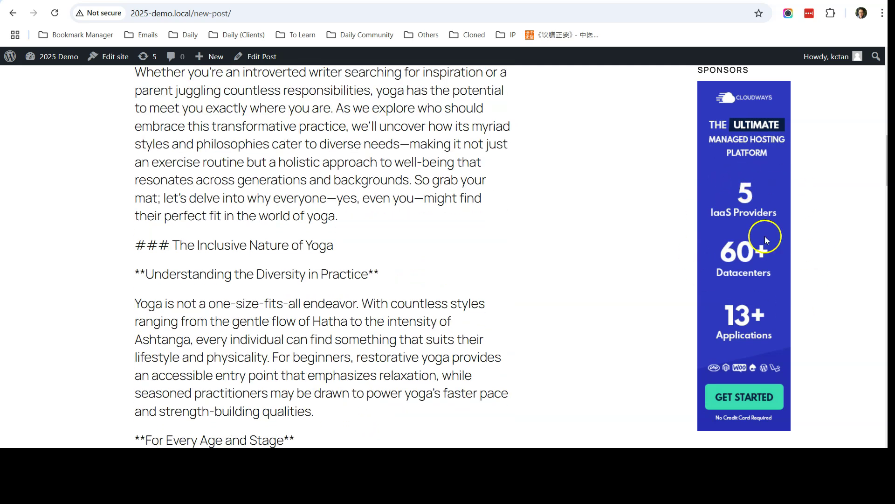
{"action": "scroll", "coordinate": [765, 235], "scroll_direction": "down", "scroll_amount": 13}
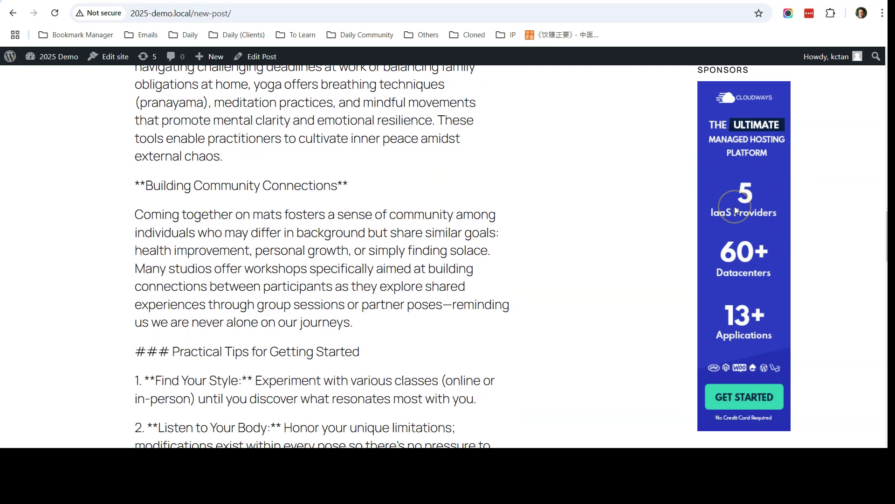
{"action": "scroll", "coordinate": [734, 208], "scroll_direction": "down", "scroll_amount": 8}
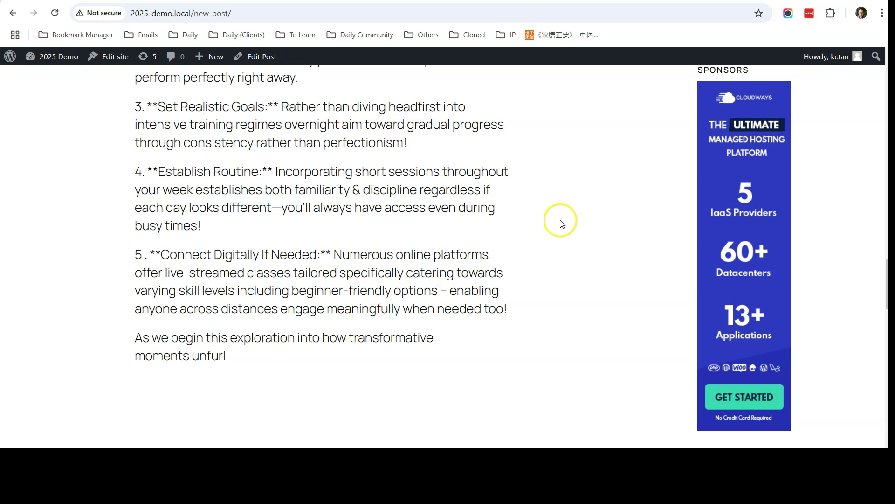
{"action": "scroll", "coordinate": [561, 223], "scroll_direction": "up", "scroll_amount": 1}
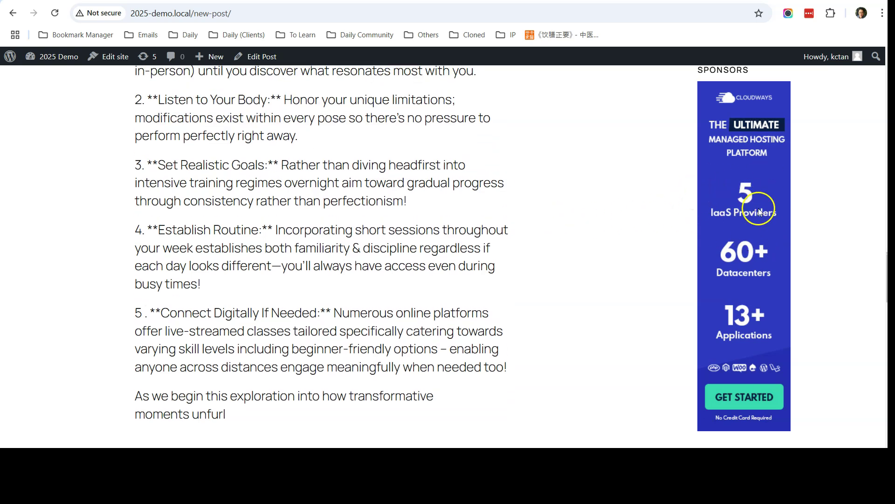
{"action": "scroll", "coordinate": [609, 223], "scroll_direction": "down", "scroll_amount": 6}
{"action": "scroll", "coordinate": [608, 223], "scroll_direction": "up", "scroll_amount": 7}
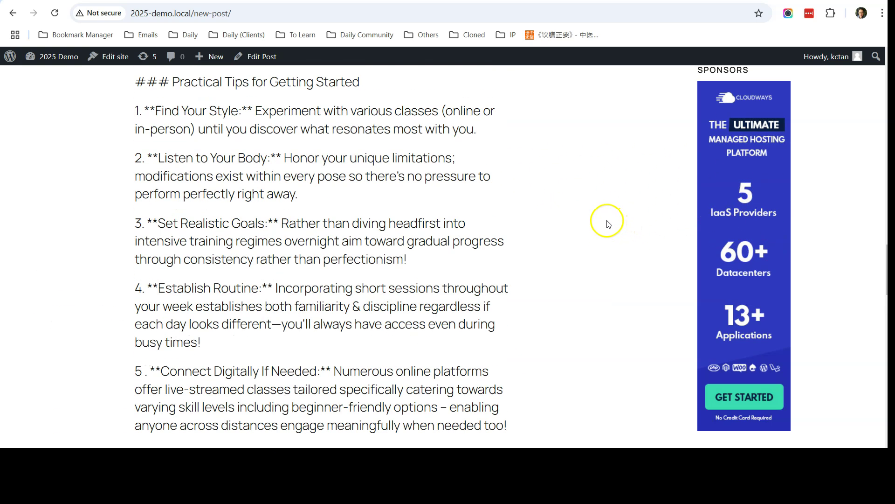
{"action": "scroll", "coordinate": [609, 224], "scroll_direction": "up", "scroll_amount": 5}
{"action": "scroll", "coordinate": [514, 250], "scroll_direction": "up", "scroll_amount": 20}
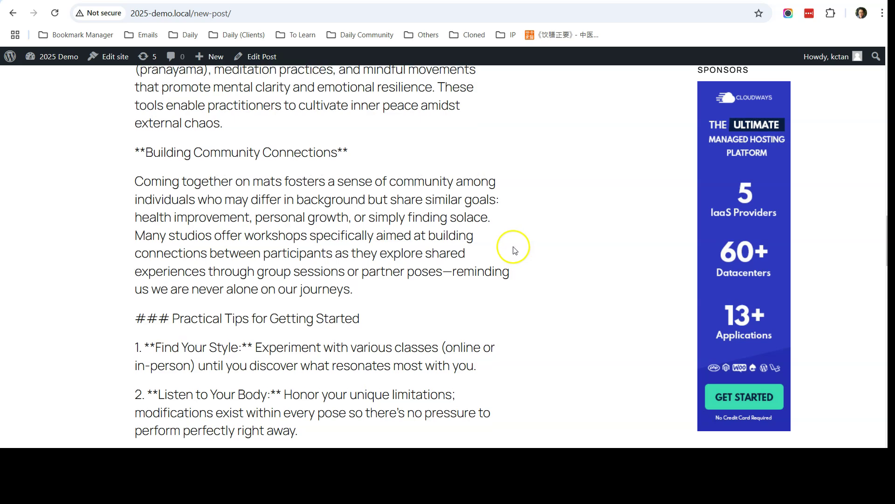